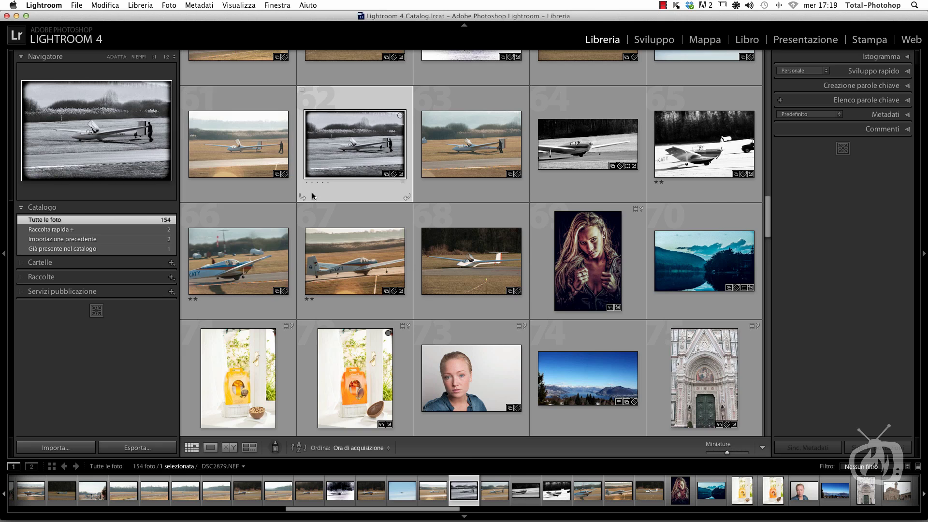
scroll(313, 195, "down", 5)
scroll(312, 193, "up", 4)
scroll(311, 193, "up", 3)
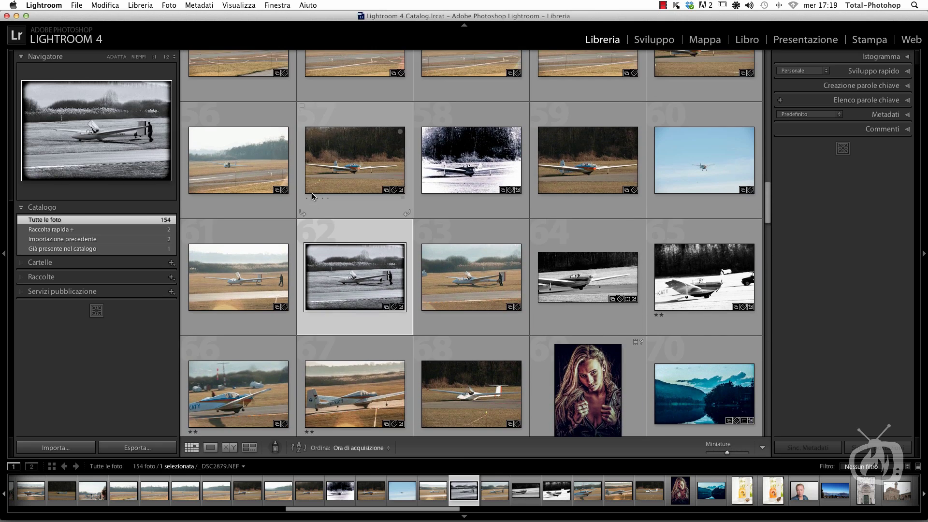
scroll(312, 193, "up", 2)
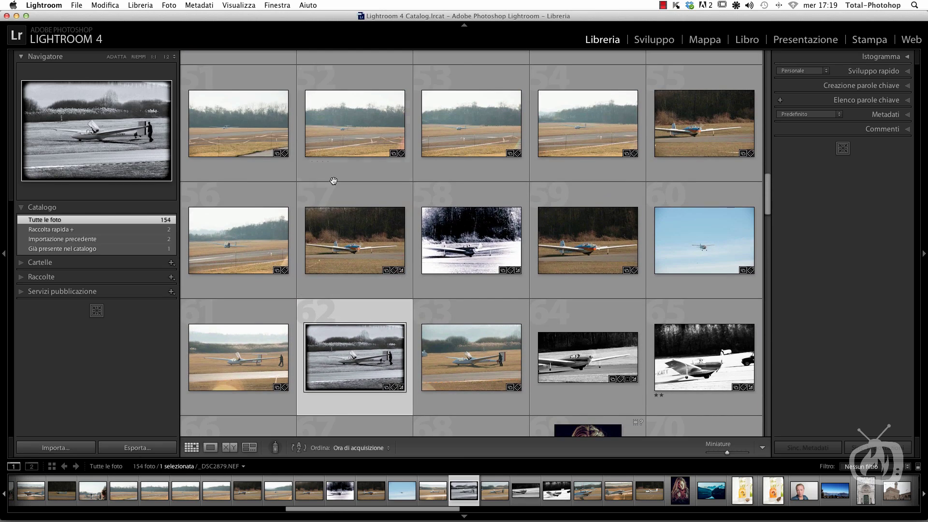
scroll(368, 177, "up", 2)
scroll(368, 177, "up", 2)
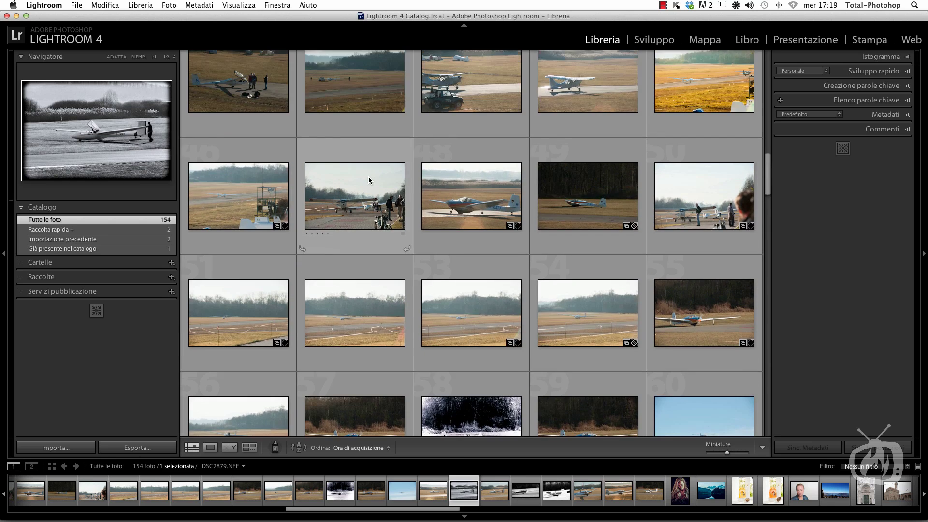
scroll(369, 179, "up", 2)
scroll(369, 181, "up", 1)
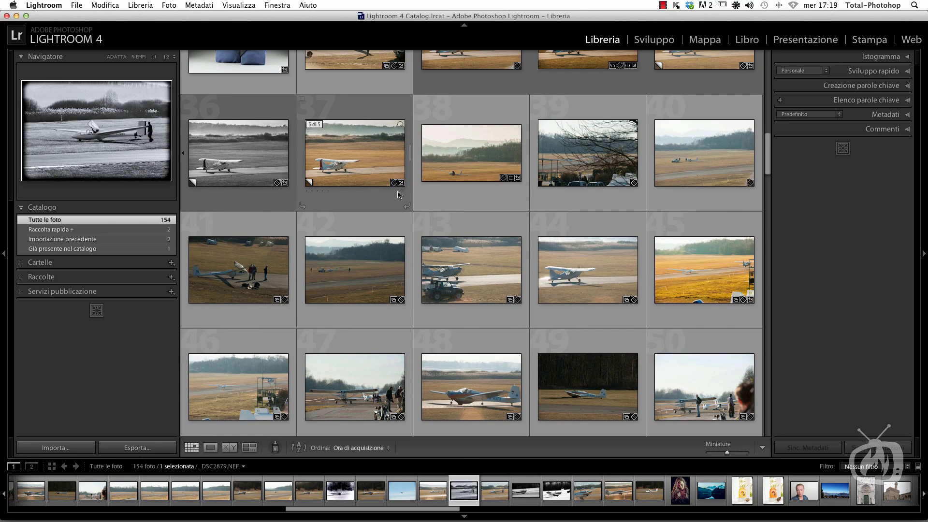
scroll(396, 196, "up", 3)
scroll(396, 196, "up", 2)
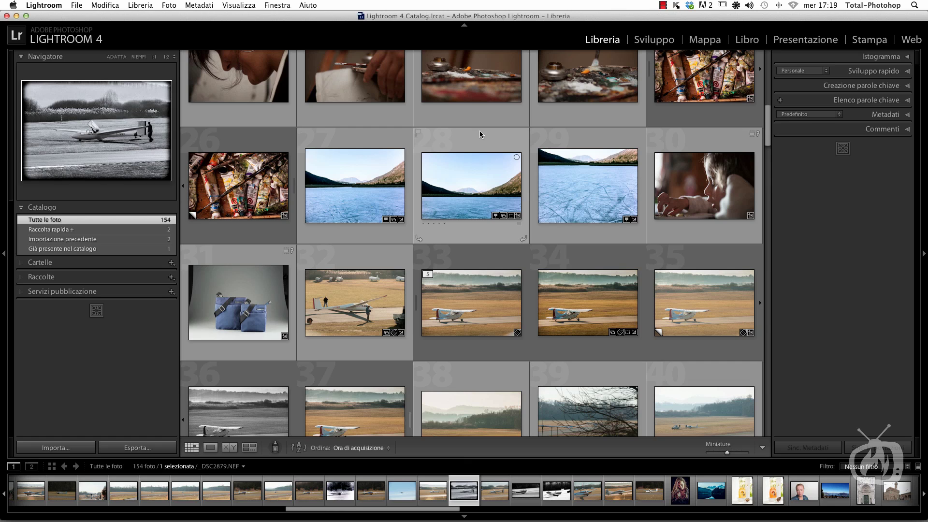
Toggle the Library Filter bar on and off, then open the Text filter for searching.
key("backslash")
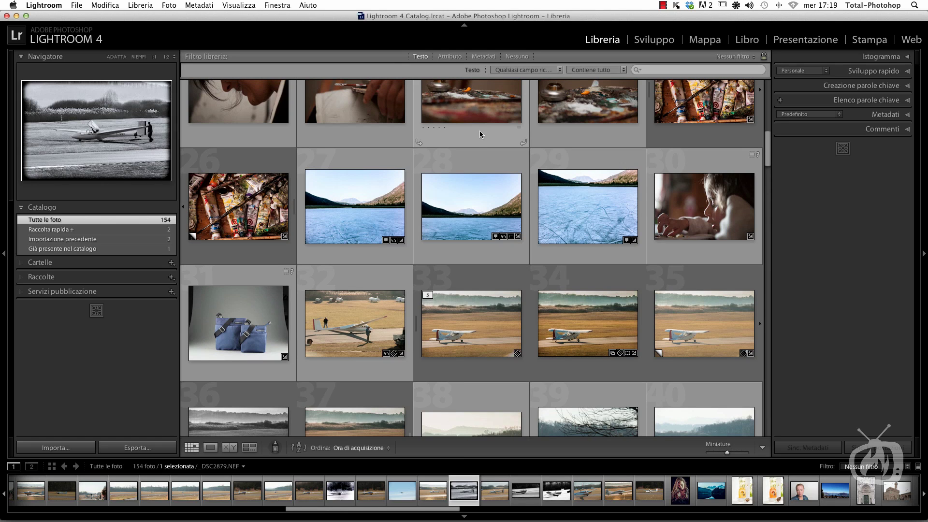
key("backslash")
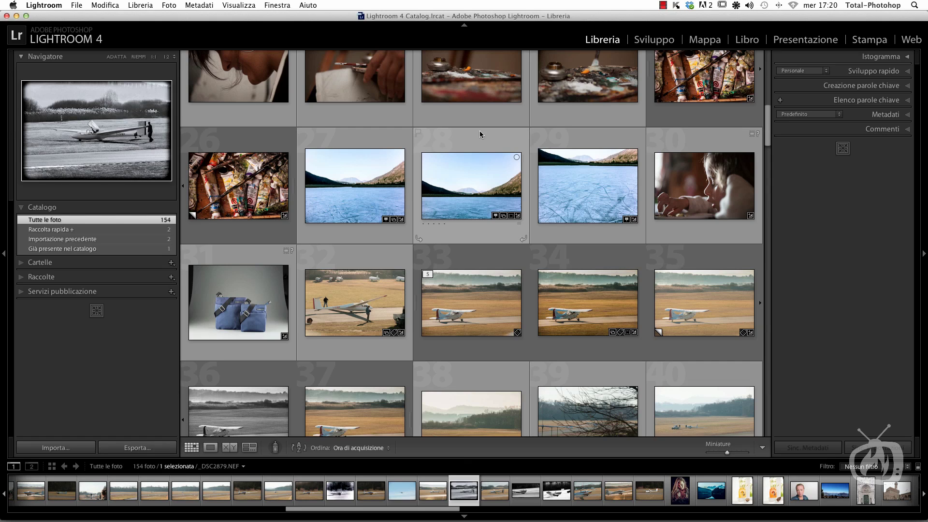
key("super+f")
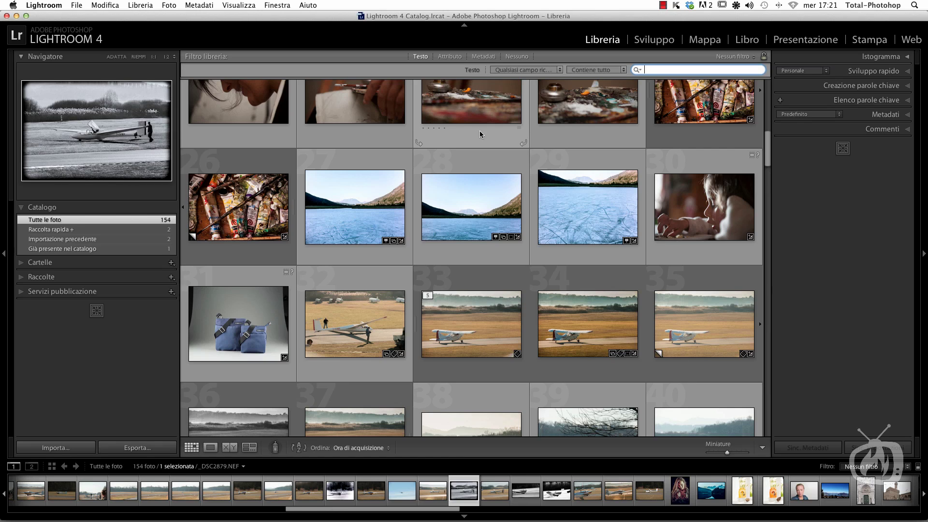
Search the library text filter for 'occhi a', leaving only _DSC2756.NEF.
type("occh")
type("i a")
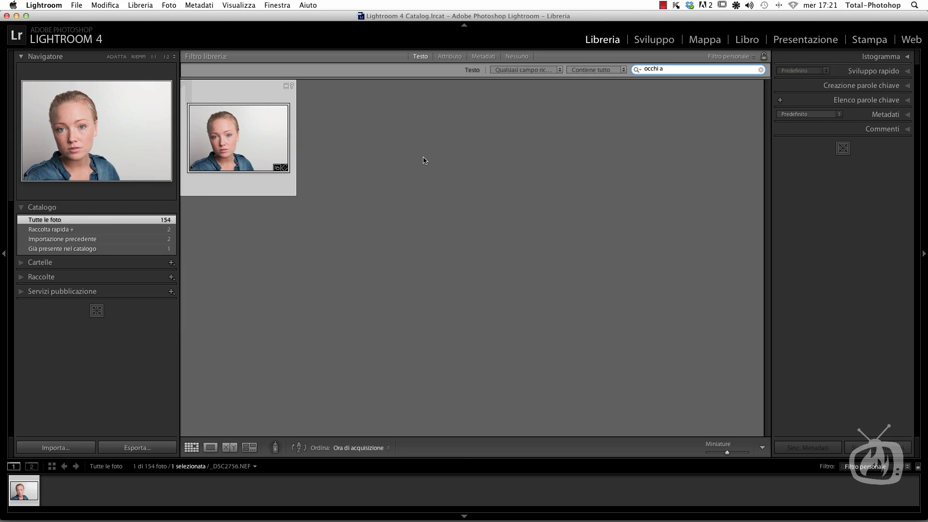
Expand the Creazione parole chiave panel to show the portrait's keywords and suggestions.
left_click(903, 87)
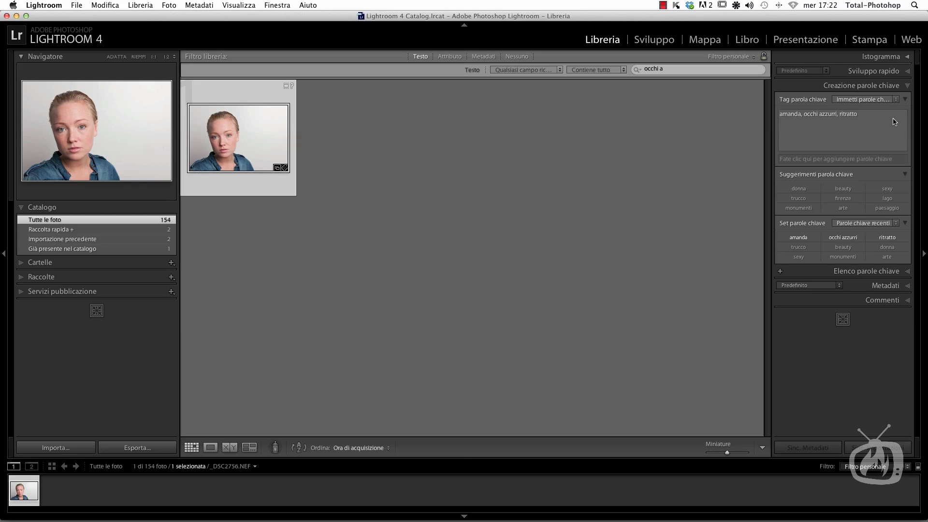
mouse_move(237, 138)
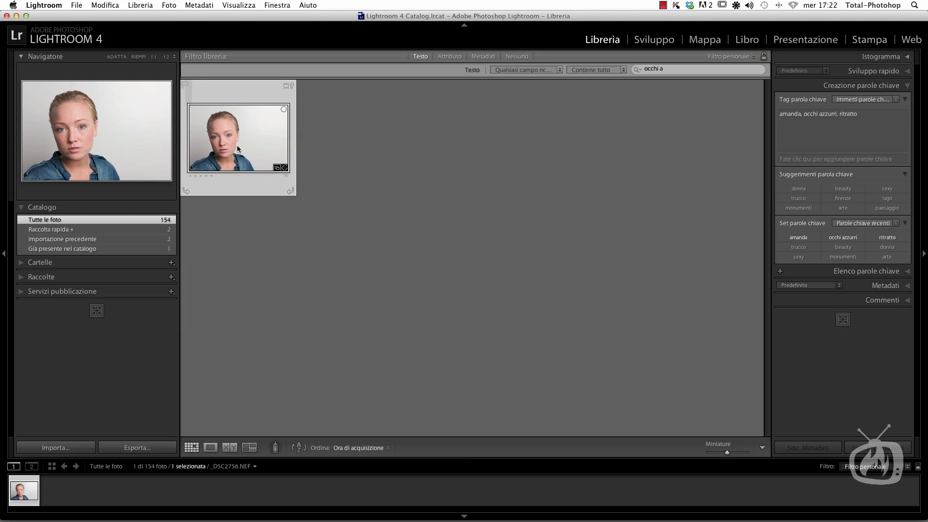
Apply the suggested keyword 'donna' to the portrait, then select the search field text.
left_click(797, 188)
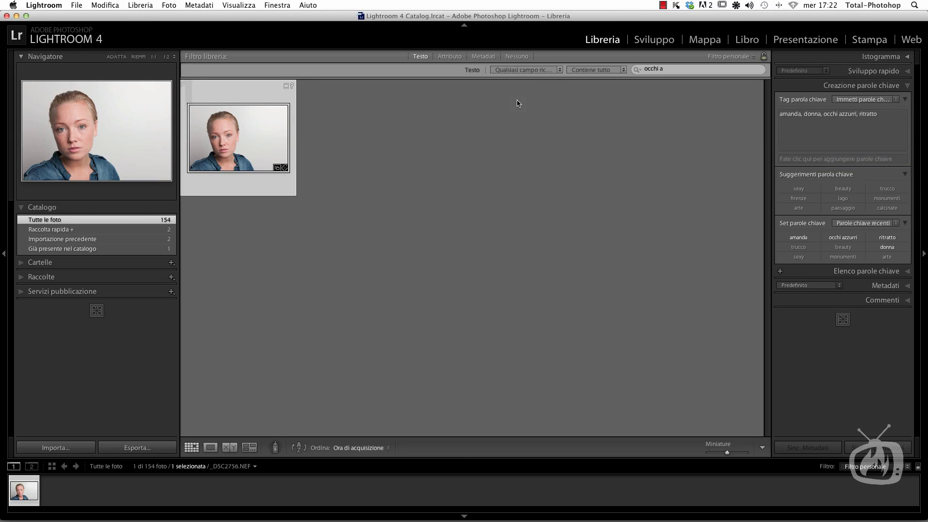
left_click(691, 70)
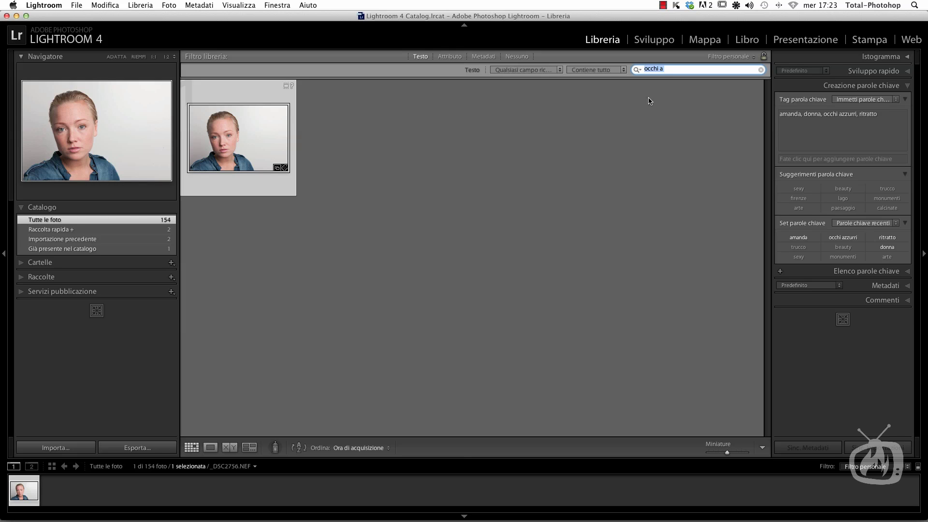
Filter the grid by 'firen' and inspect keywords of the third, sixth and fifth photos.
type("firen")
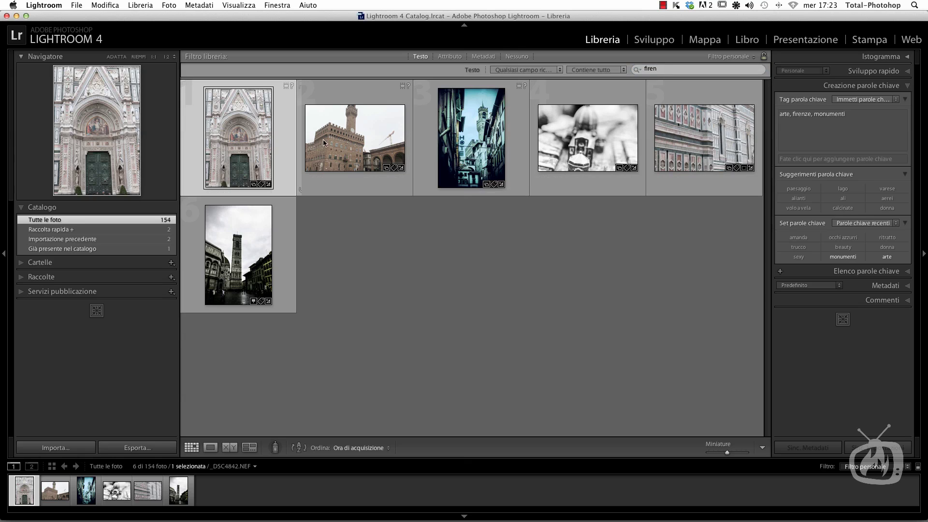
left_click(460, 139)
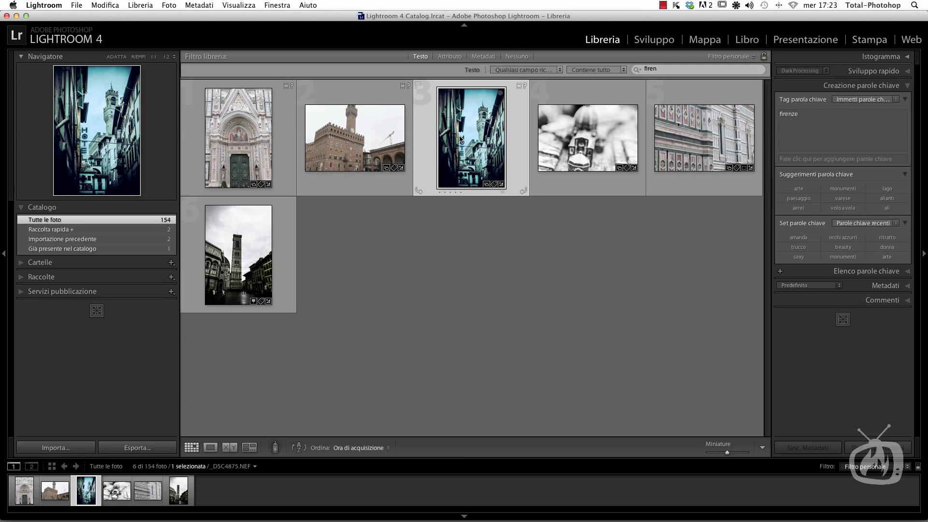
mouse_move(239, 254)
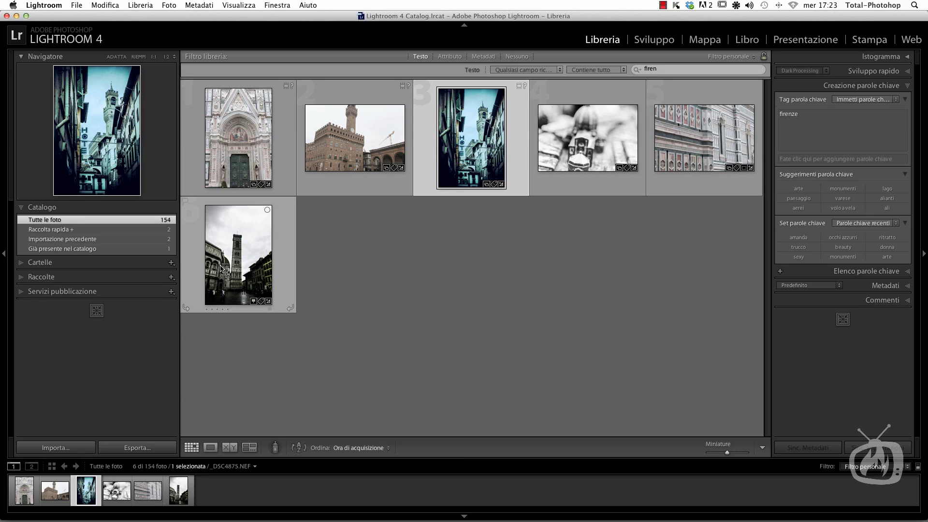
left_click(221, 268)
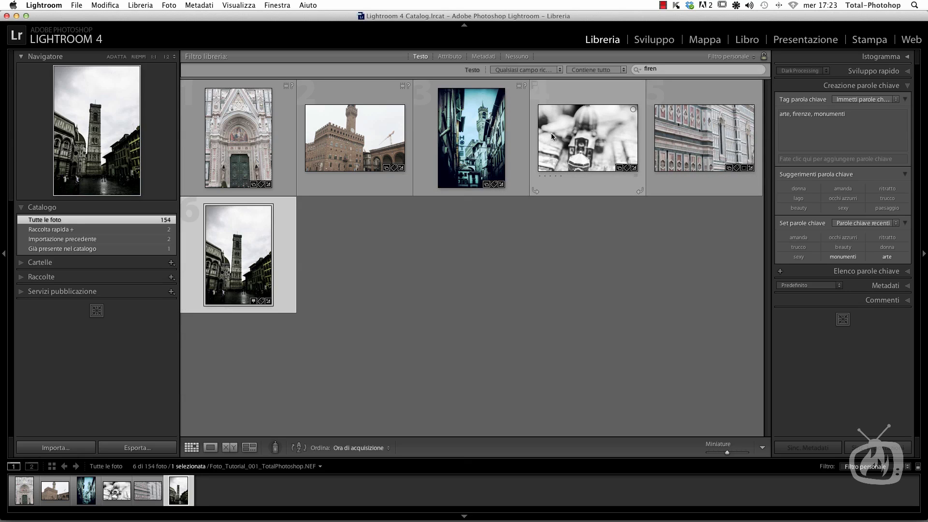
left_click(695, 135)
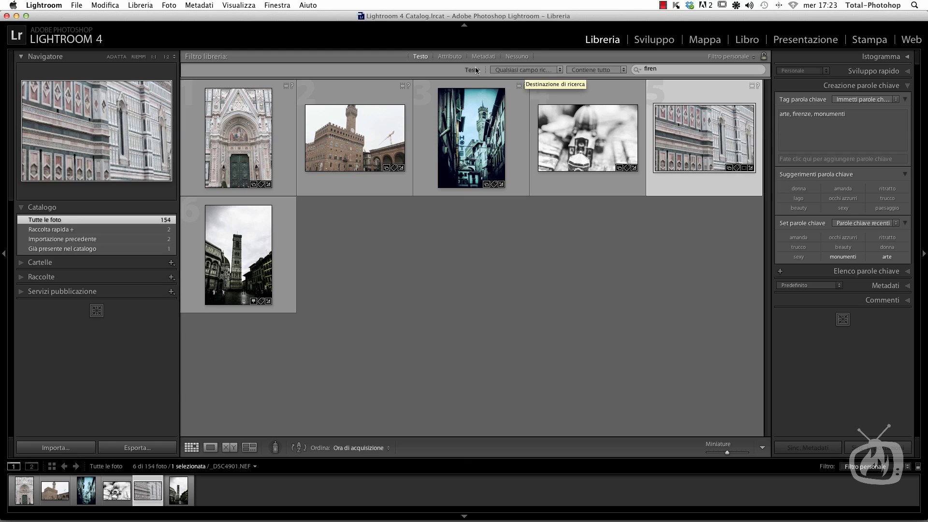
left_click(560, 70)
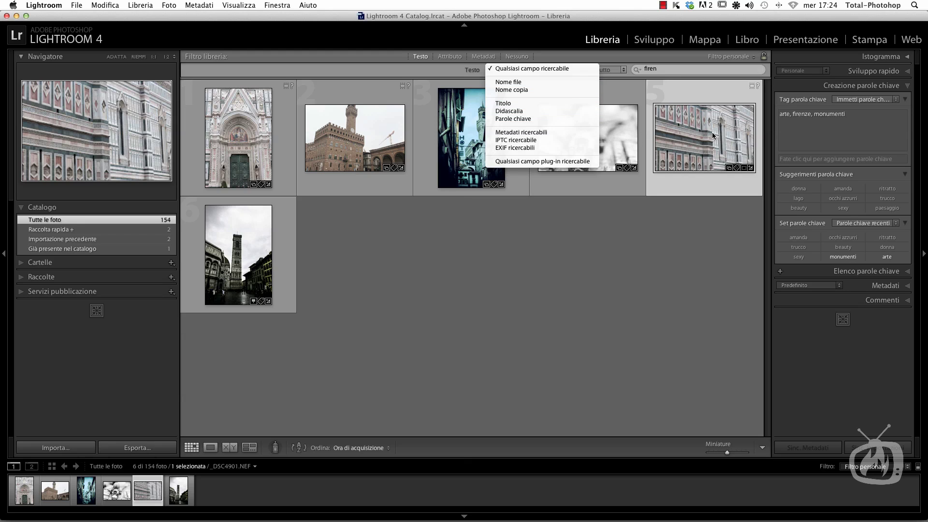
left_click(658, 60)
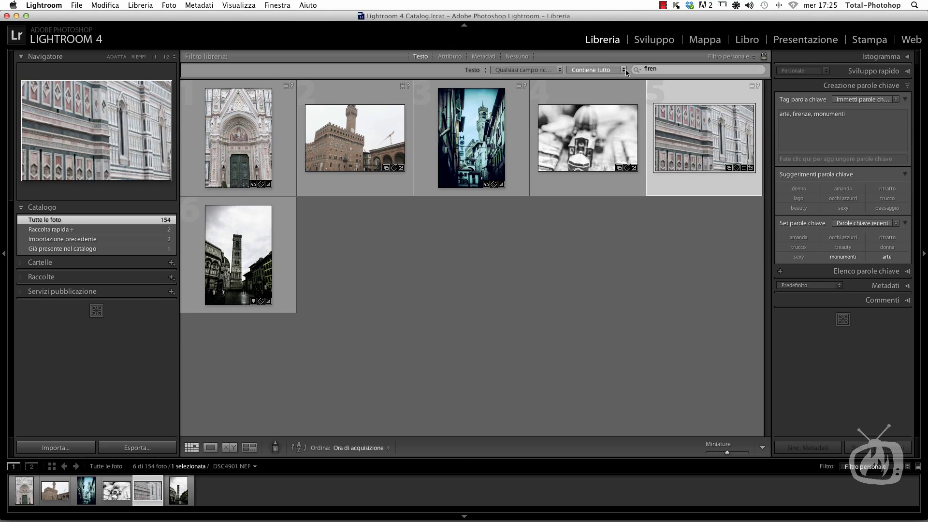
Show the 'Contiene tutto' match-rule list, including Inizia con and Termina con.
left_click(625, 70)
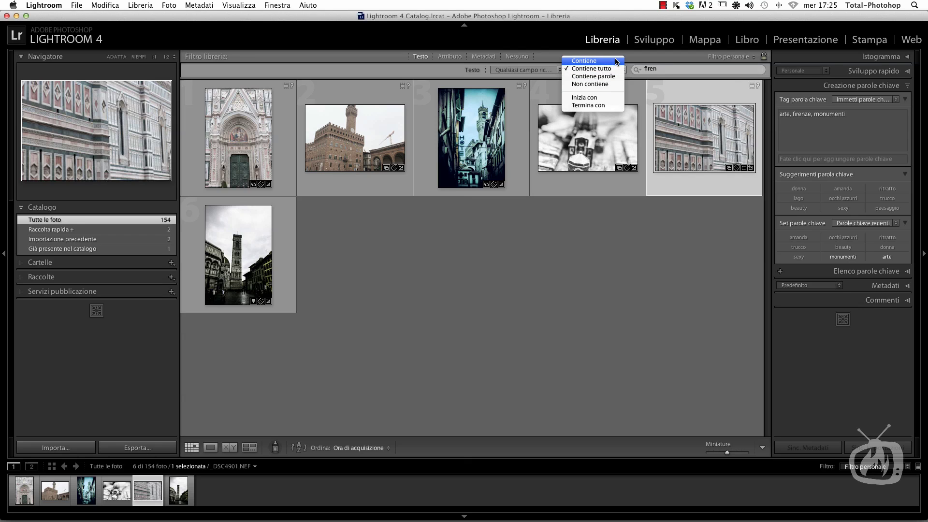
left_click(642, 61)
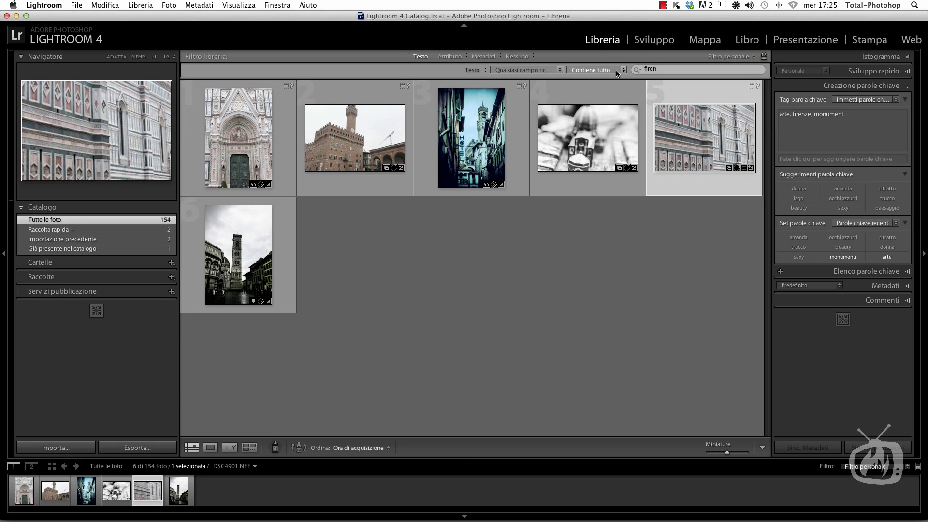
left_click(611, 71)
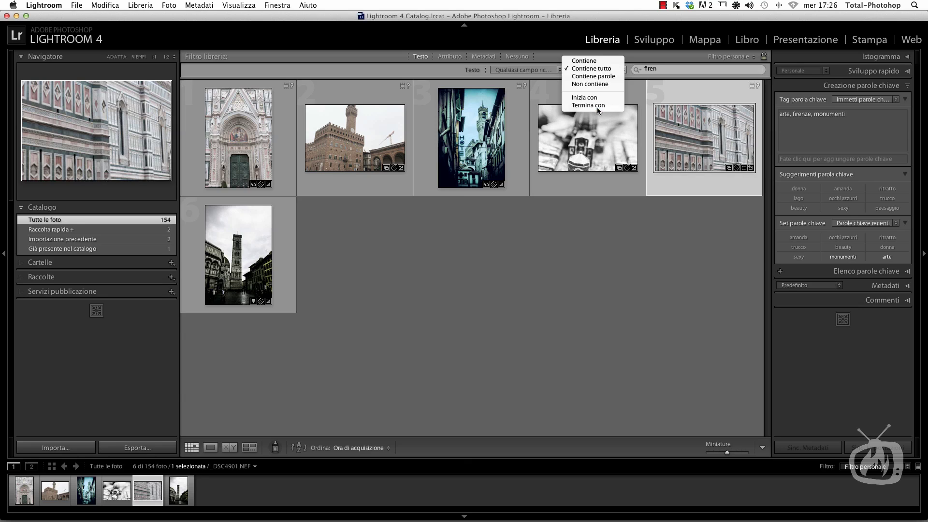
Dismiss the match-rule list, keeping Contiene tutto with 6 of 154 photos shown.
left_click(720, 70)
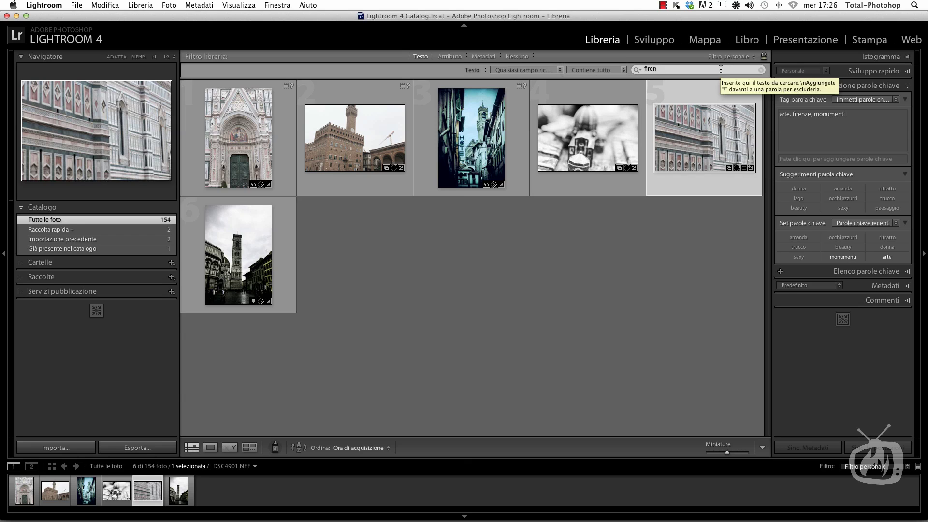